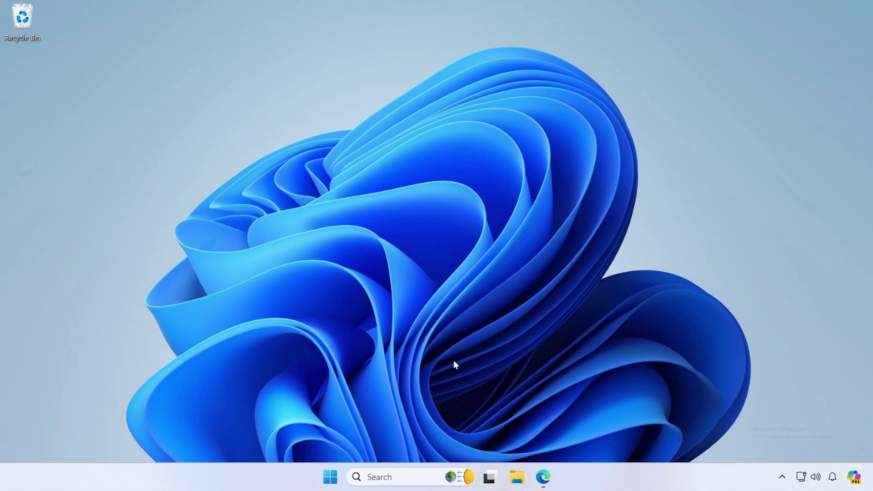
Step: Launch File Explorer from the taskbar onto the Home view
{"action": "left_click", "coordinate": [523, 478]}
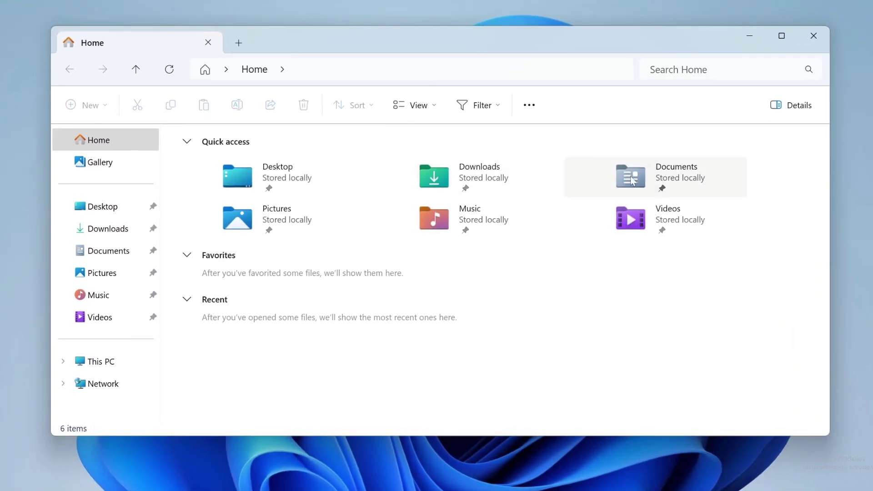
Step: In Documents, view the Win11_23H2_English_x64v2 ISO's properties, confirming a 6.34 GB disc image
{"action": "double_click", "coordinate": [631, 179]}
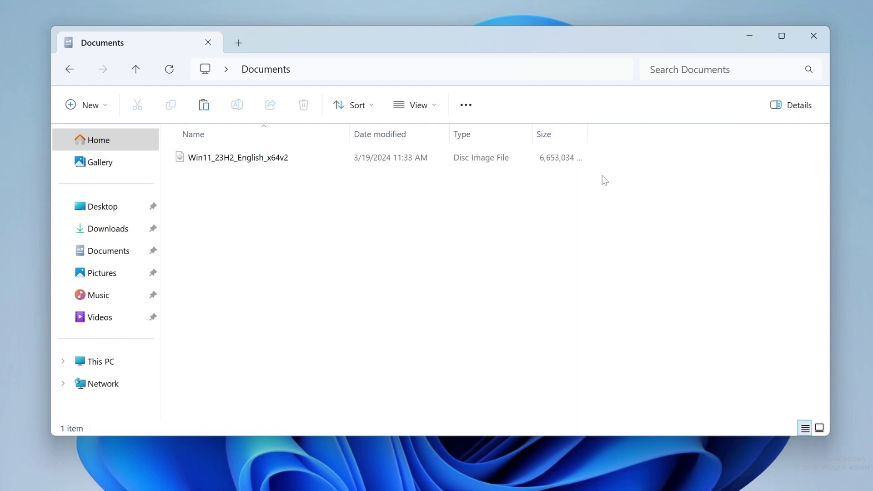
{"action": "left_click", "coordinate": [200, 163]}
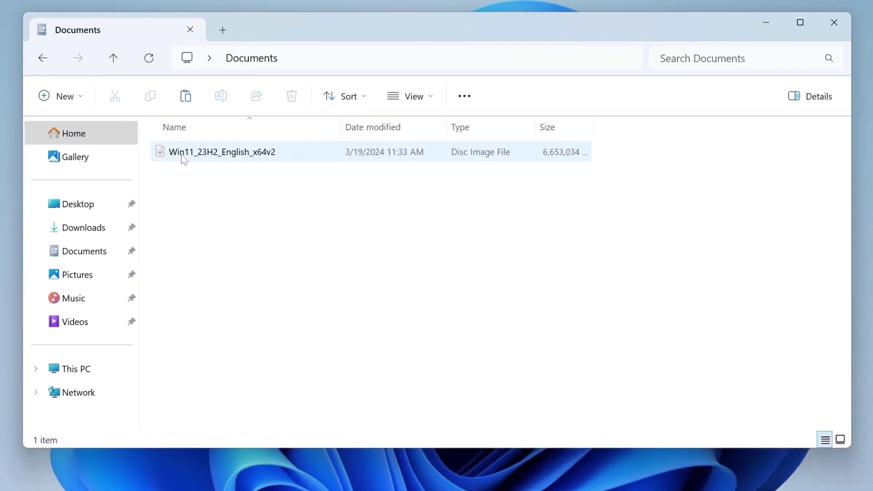
{"action": "left_click", "coordinate": [182, 157]}
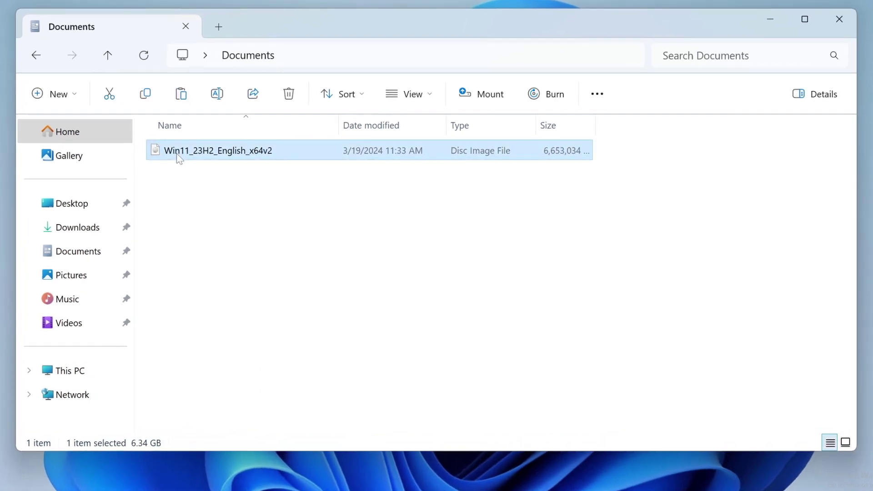
{"action": "right_click", "coordinate": [225, 156]}
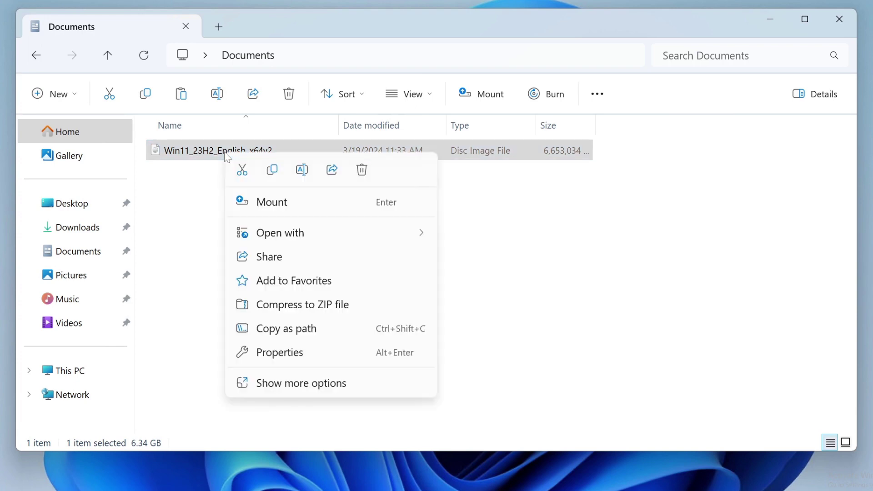
{"action": "left_click", "coordinate": [272, 358]}
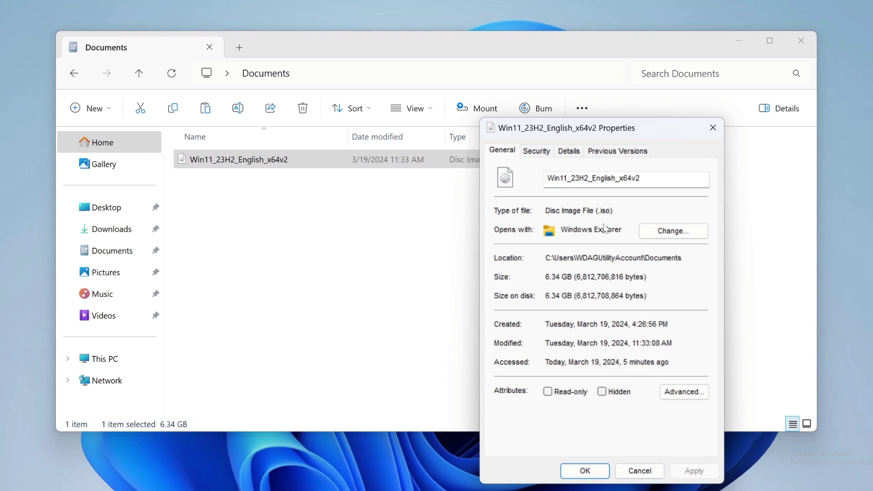
{"action": "left_click", "coordinate": [711, 132]}
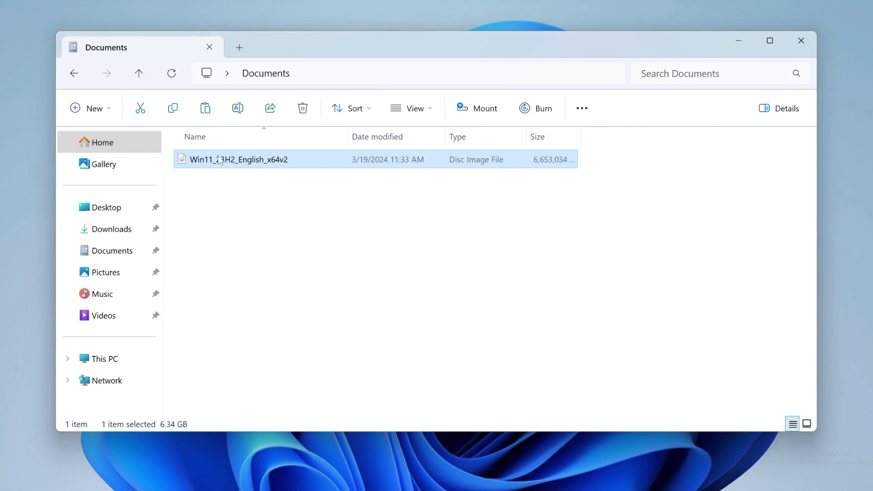
{"action": "right_click", "coordinate": [193, 161]}
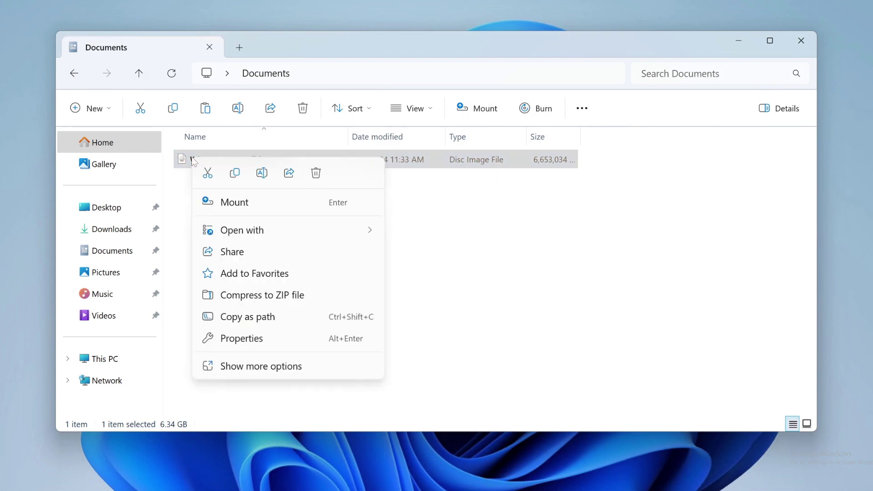
{"action": "left_click", "coordinate": [245, 373]}
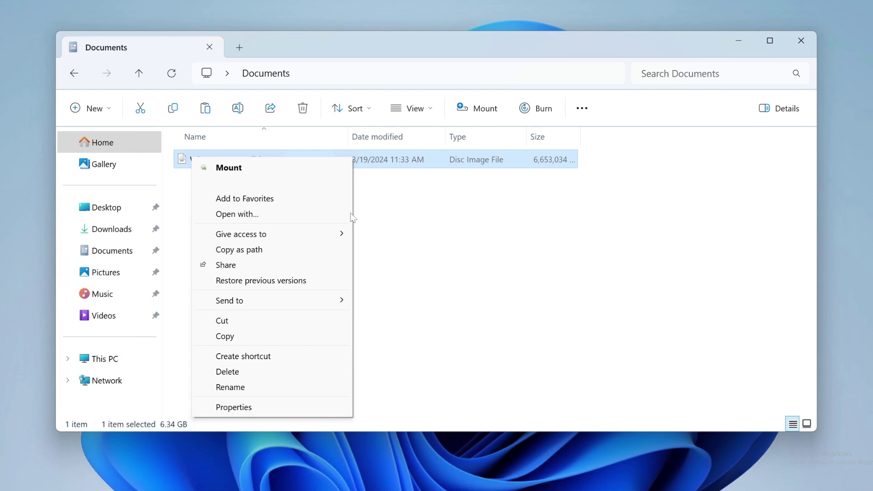
{"action": "left_click", "coordinate": [405, 269]}
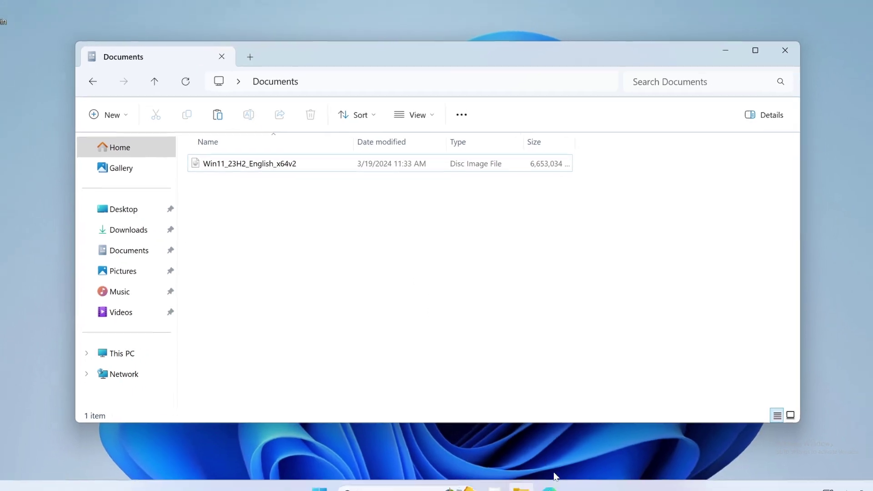
{"action": "left_click", "coordinate": [545, 479]}
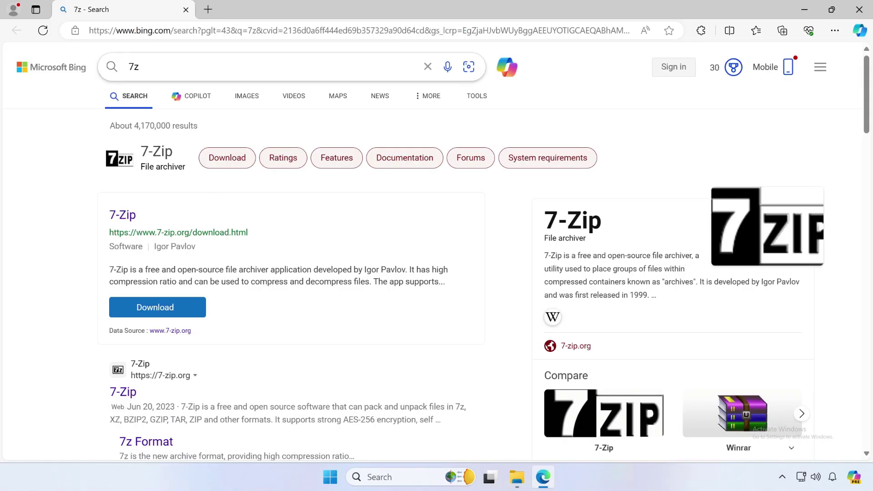
Step: Download the 64-bit x64 7-Zip installer (7z2401-x64.exe) from the official 7-Zip site
{"action": "left_click", "coordinate": [147, 311]}
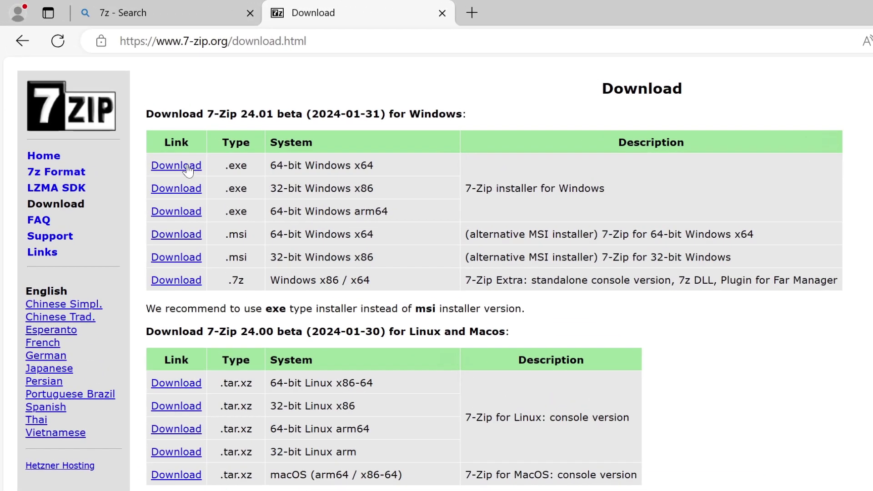
{"action": "left_click", "coordinate": [188, 170]}
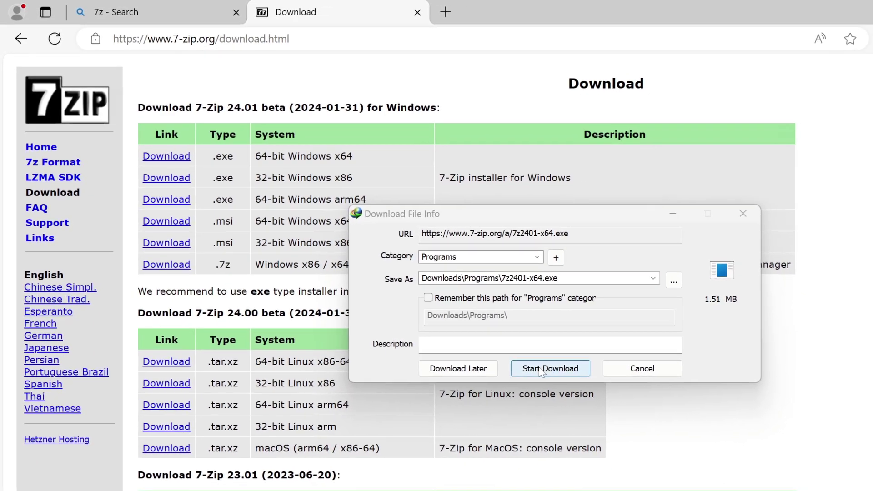
{"action": "left_click", "coordinate": [546, 377]}
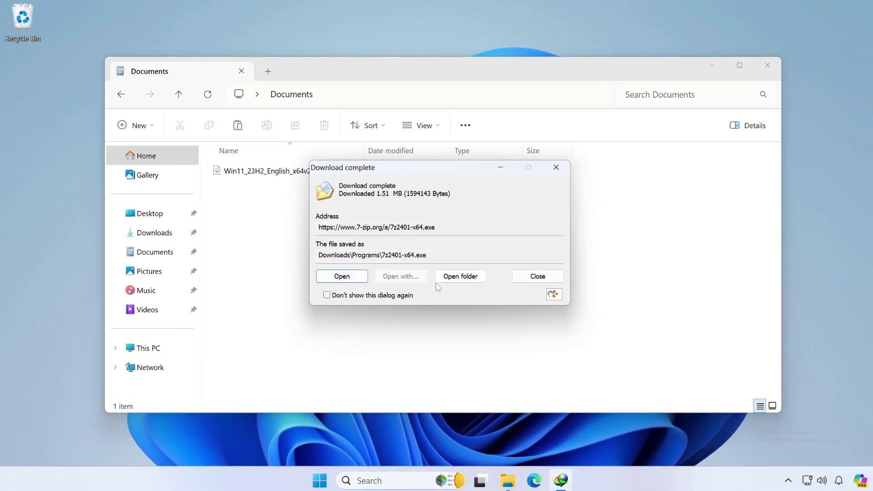
Step: Run 7z2401-x64 from Downloads\Programs and install 7-Zip 24.01 to the default location
{"action": "left_click", "coordinate": [458, 275]}
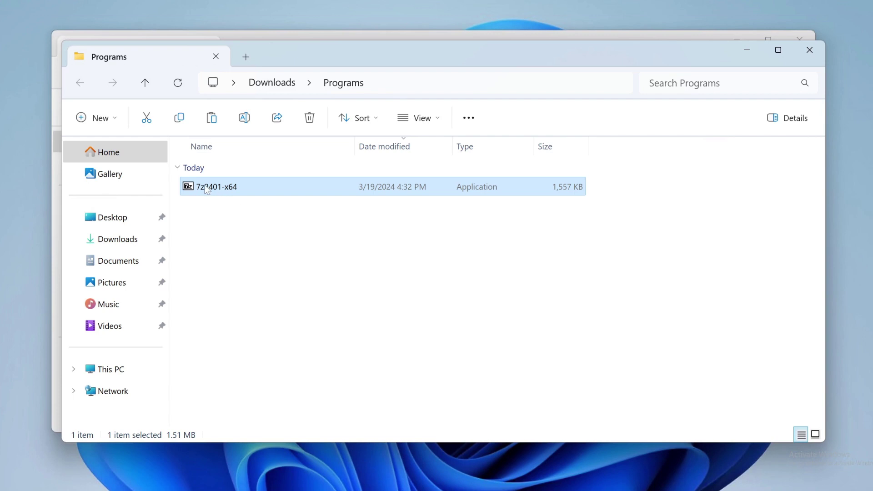
{"action": "right_click", "coordinate": [206, 190]}
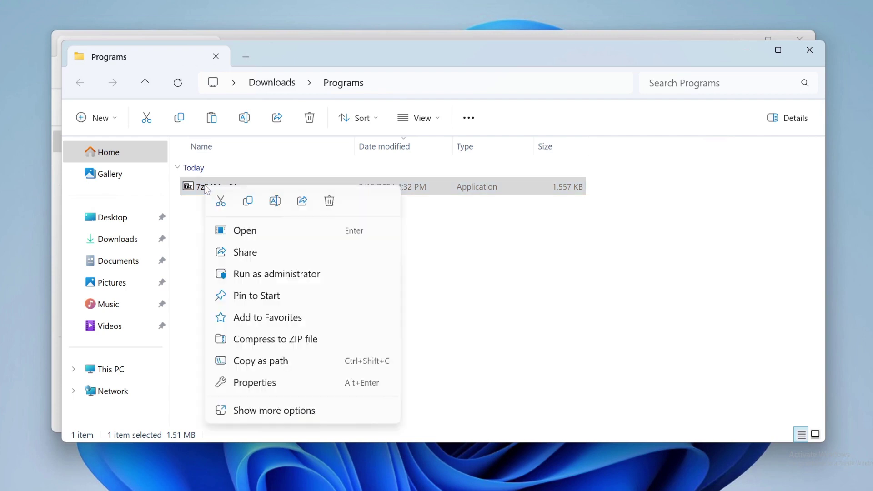
{"action": "left_click", "coordinate": [240, 232]}
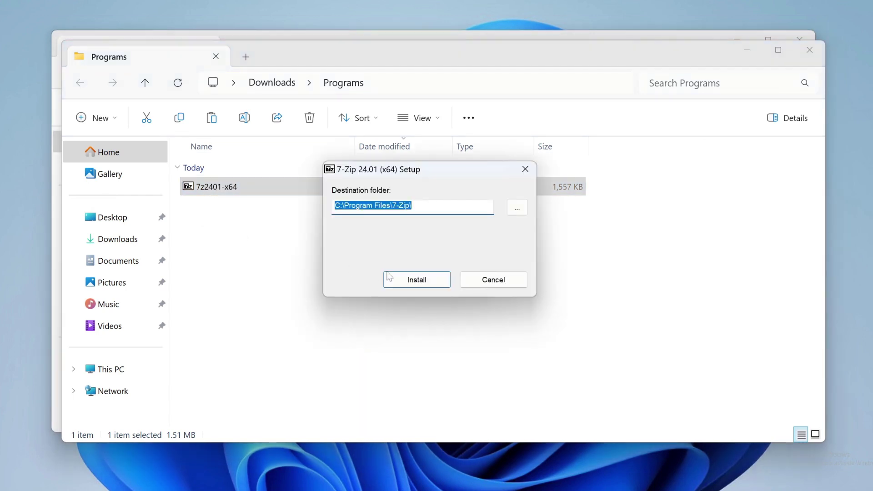
{"action": "left_click", "coordinate": [433, 281]}
{"action": "left_click", "coordinate": [432, 280]}
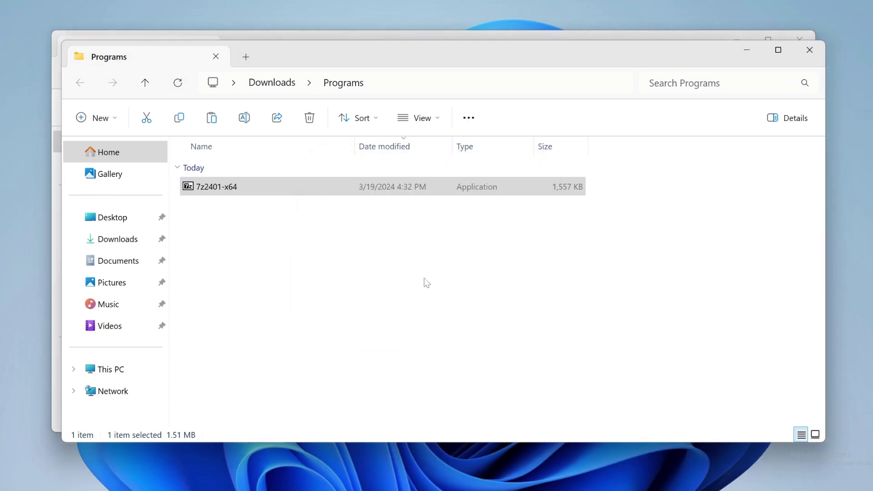
Step: Extract the Windows 11 ISO with 7-Zip into a Win11_23H2_English_x64v2 folder in Documents
{"action": "left_click", "coordinate": [810, 50]}
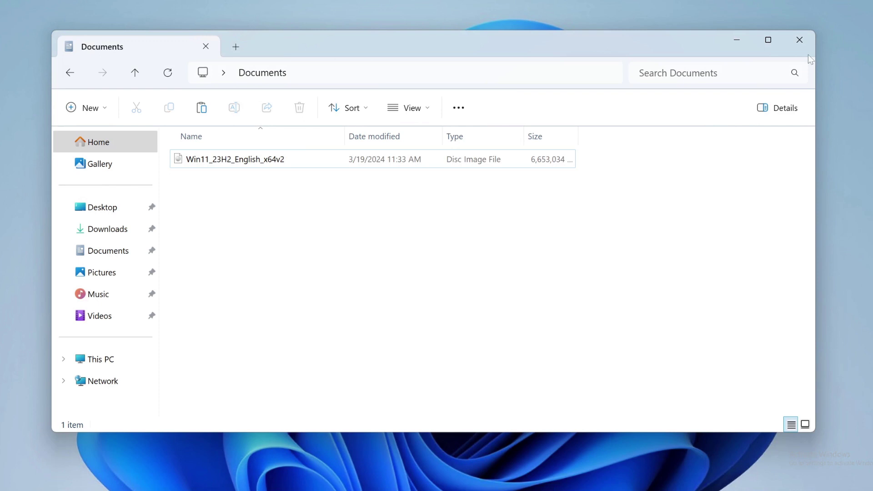
{"action": "left_click", "coordinate": [203, 163]}
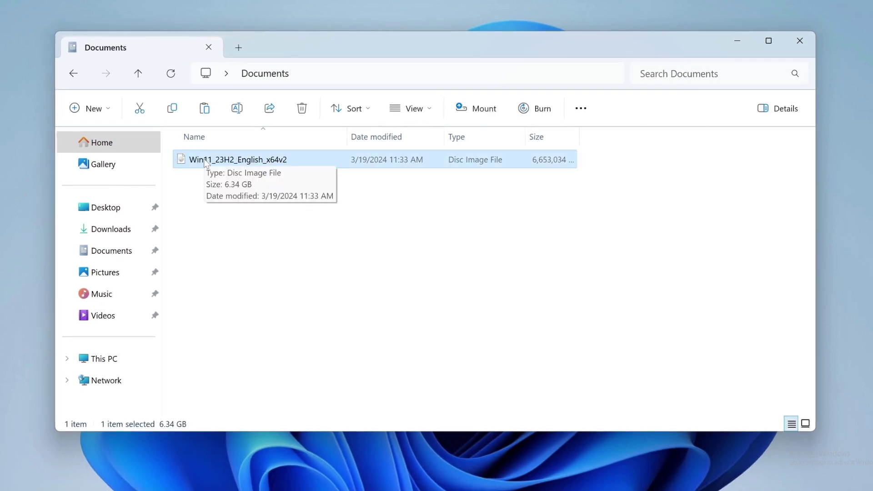
{"action": "right_click", "coordinate": [206, 163]}
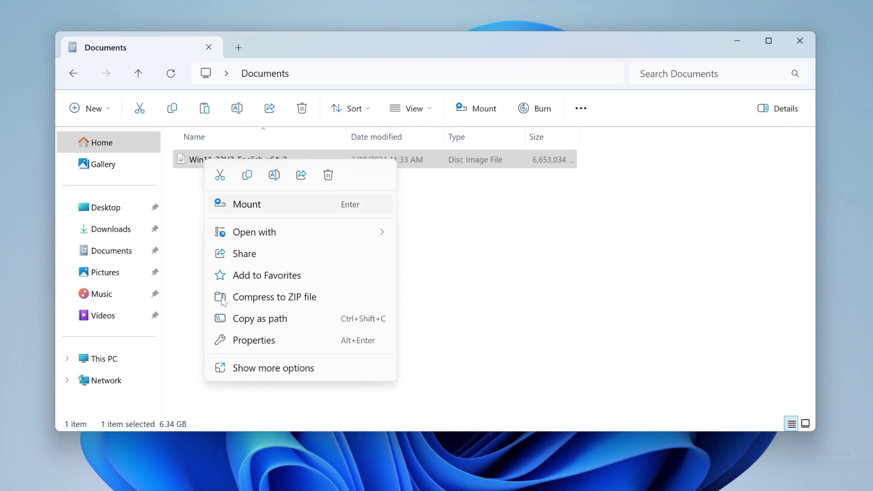
{"action": "left_click", "coordinate": [233, 368]}
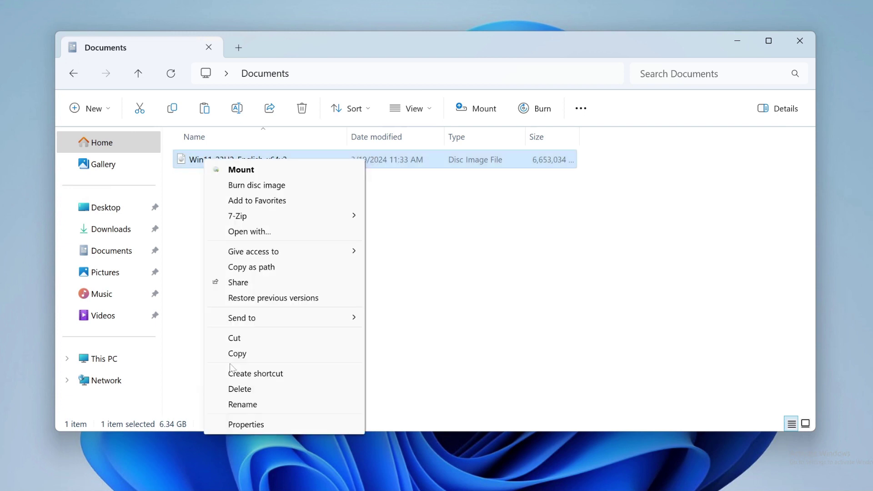
{"action": "mouse_move", "coordinate": [238, 216]}
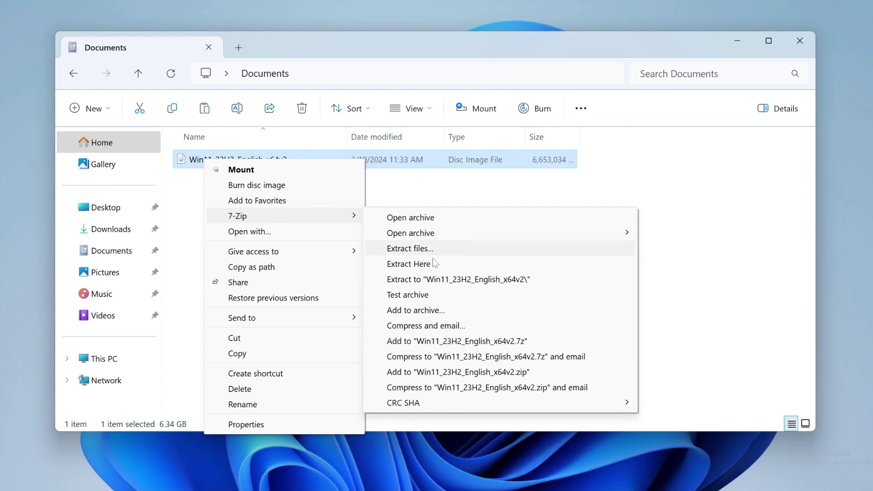
{"action": "left_click", "coordinate": [408, 280]}
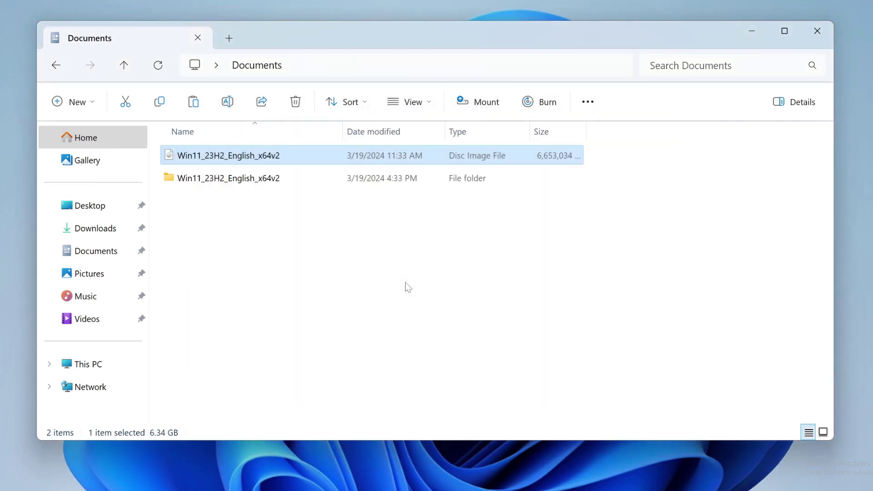
Step: View the extracted folder's properties, confirming 6.33 GB with 946 files
{"action": "left_click", "coordinate": [405, 283]}
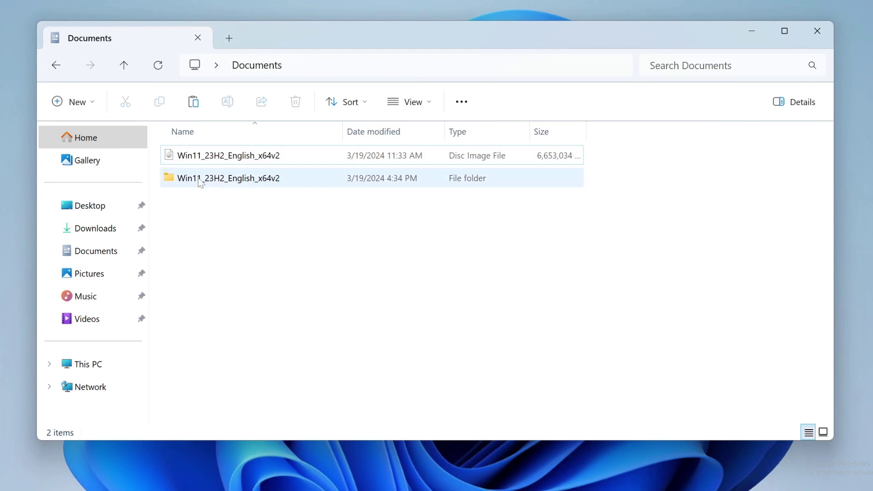
{"action": "left_click", "coordinate": [183, 176]}
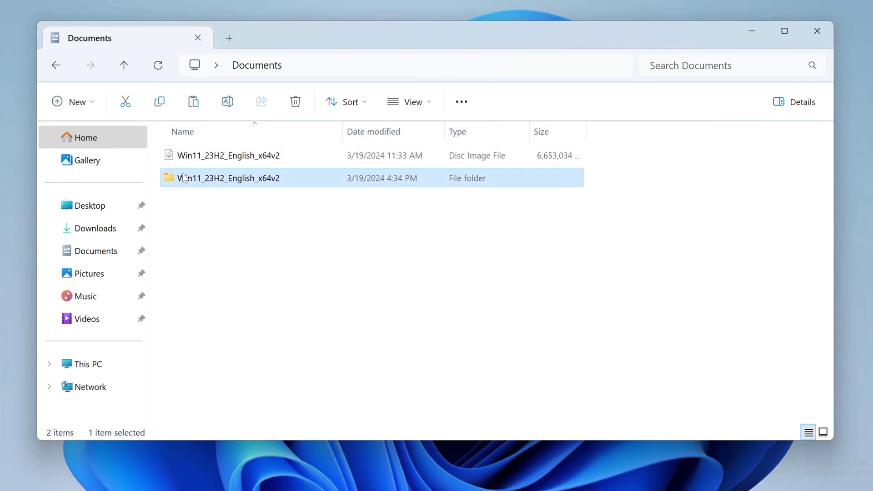
{"action": "right_click", "coordinate": [222, 180]}
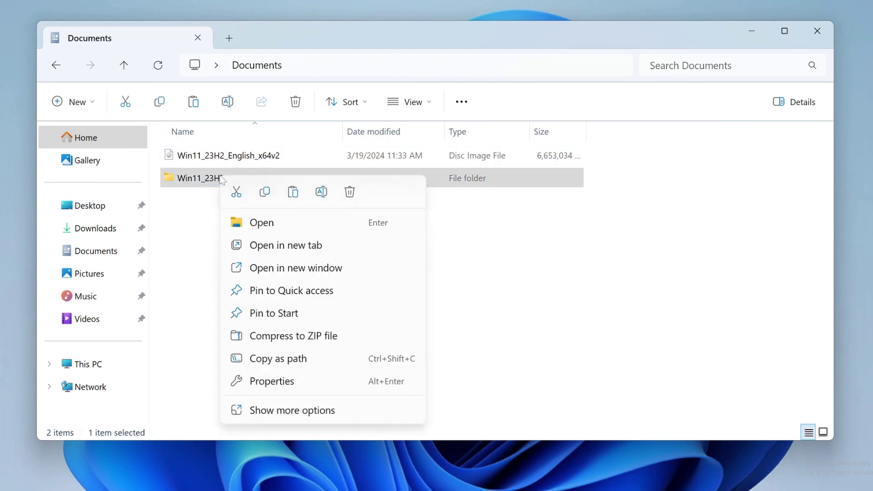
{"action": "left_click", "coordinate": [288, 379]}
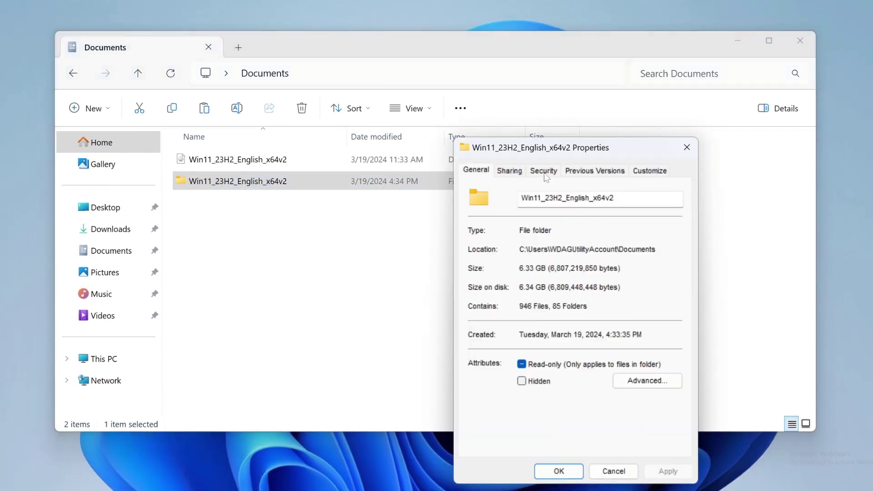
{"action": "left_click", "coordinate": [686, 147]}
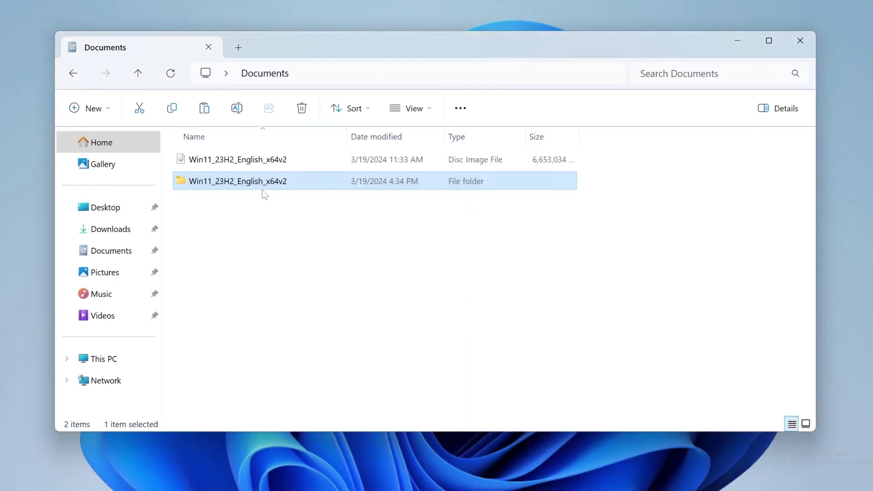
Step: Enter the Win11_23H2_English_x64v2 folder showing boot, efi, sources, support and setup
{"action": "double_click", "coordinate": [214, 179]}
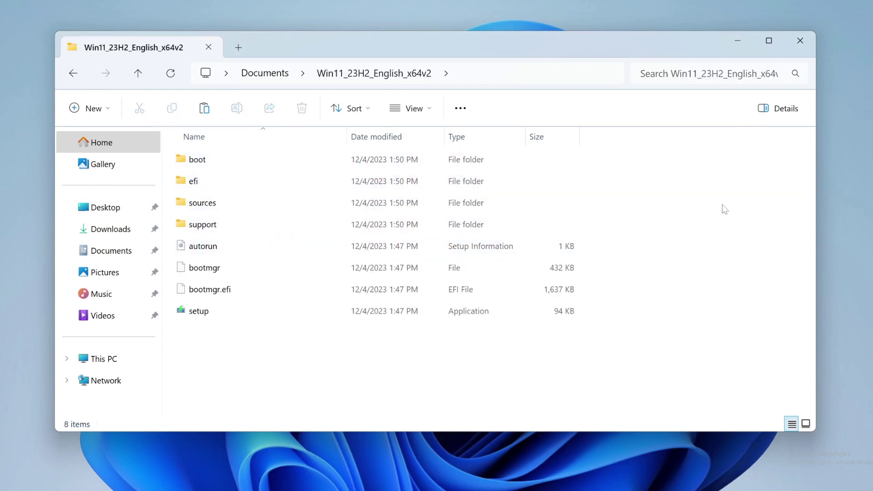
{"action": "left_click_drag", "start_coordinate": [211, 367], "coordinate": [544, 143]}
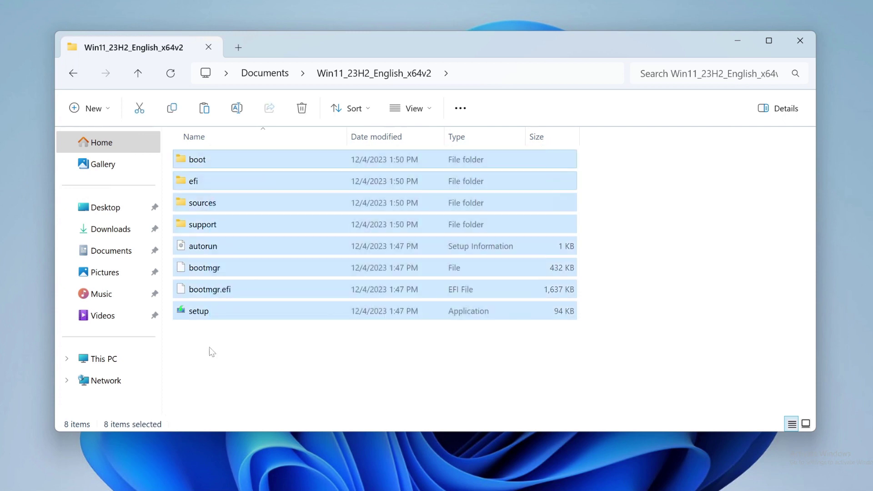
{"action": "left_click", "coordinate": [199, 370]}
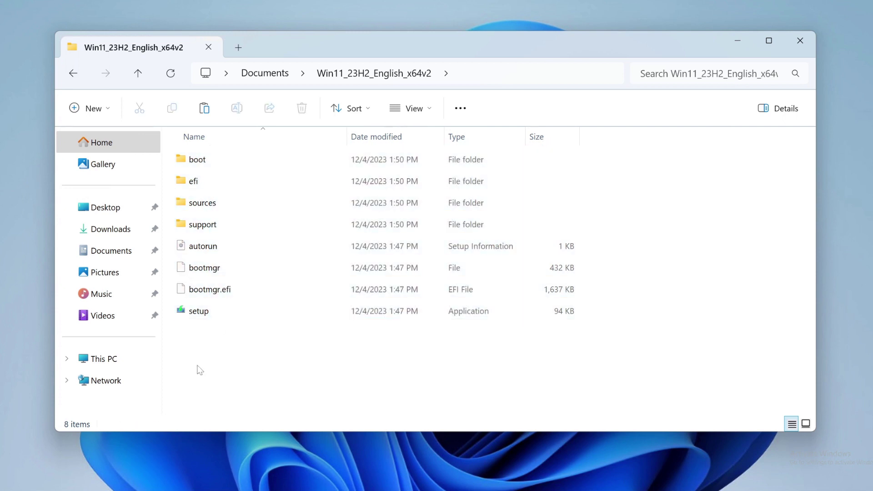